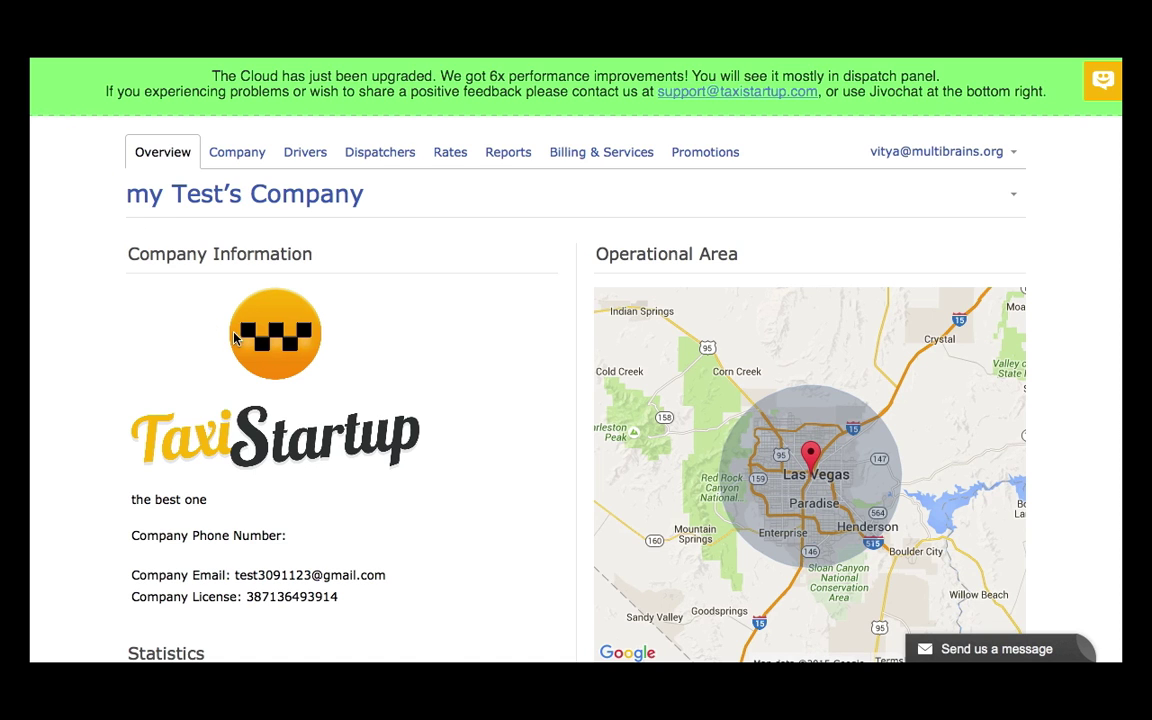
Open the Company settings page for the test company
scroll(234, 338, down, 1)
scroll(234, 338, down, 4)
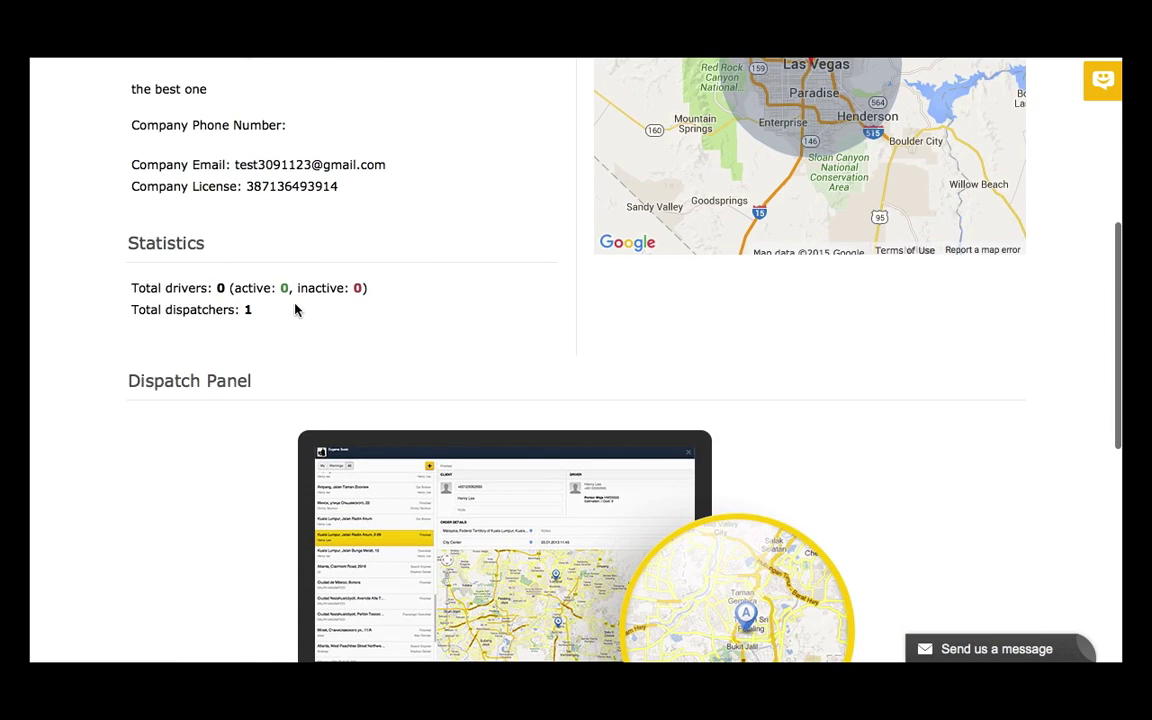
scroll(316, 309, up, 5)
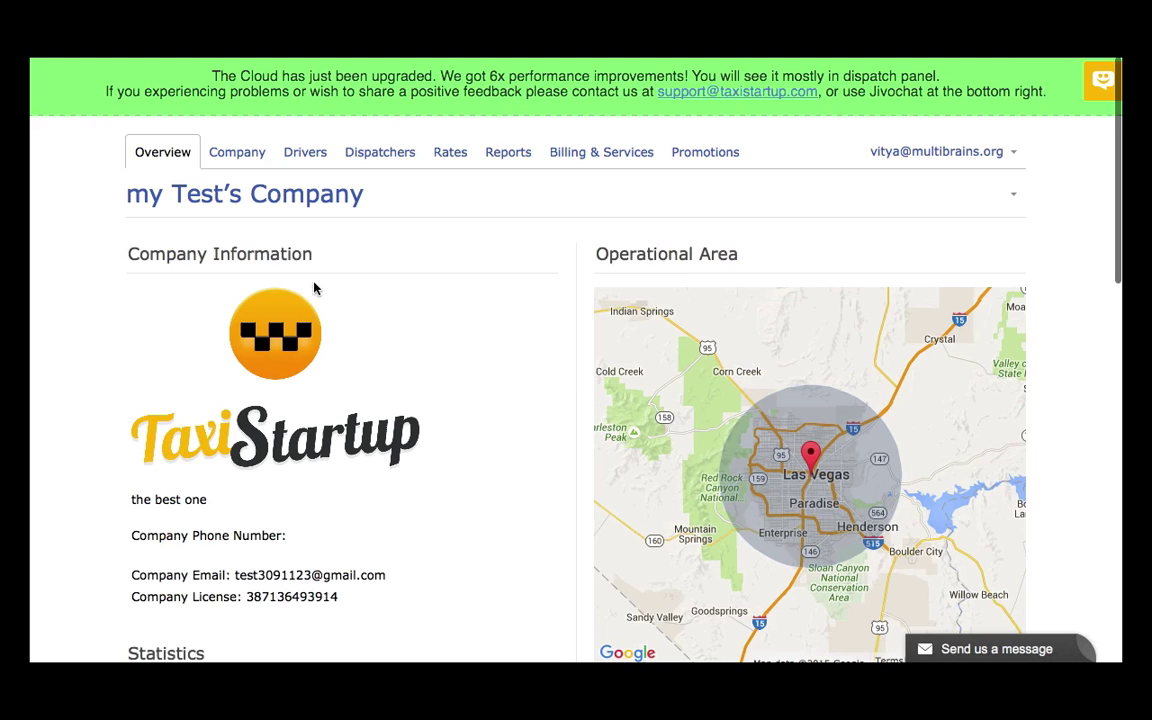
click(237, 155)
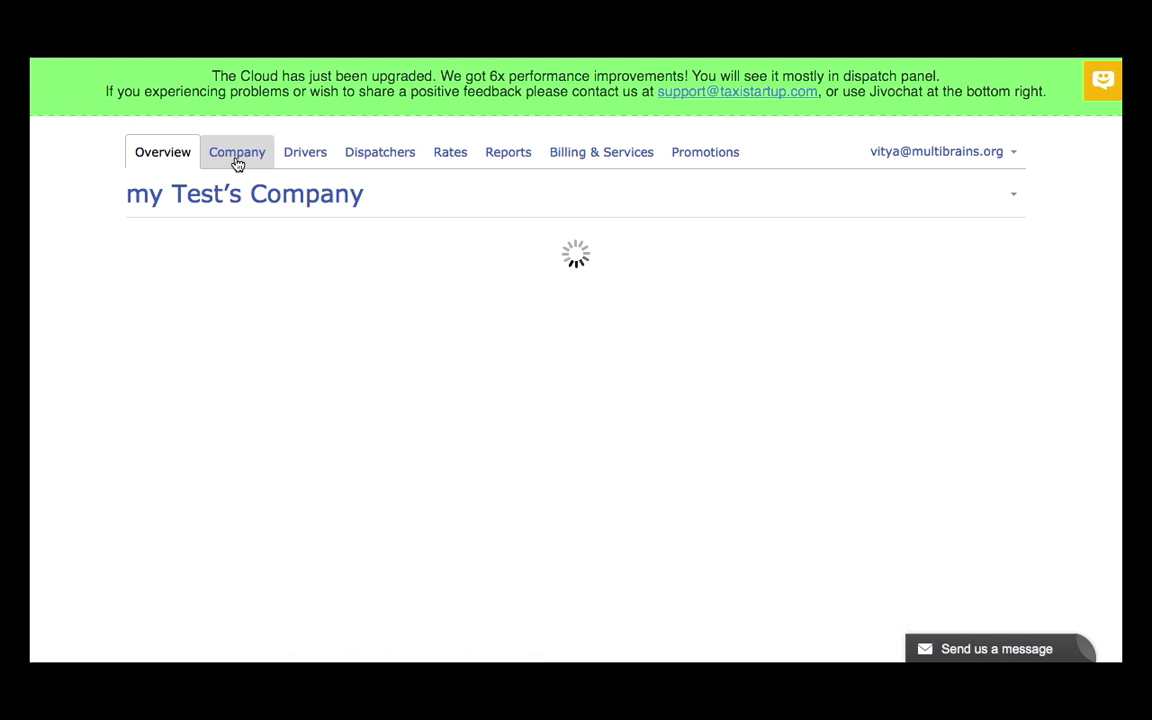
scroll(429, 373, down, 6)
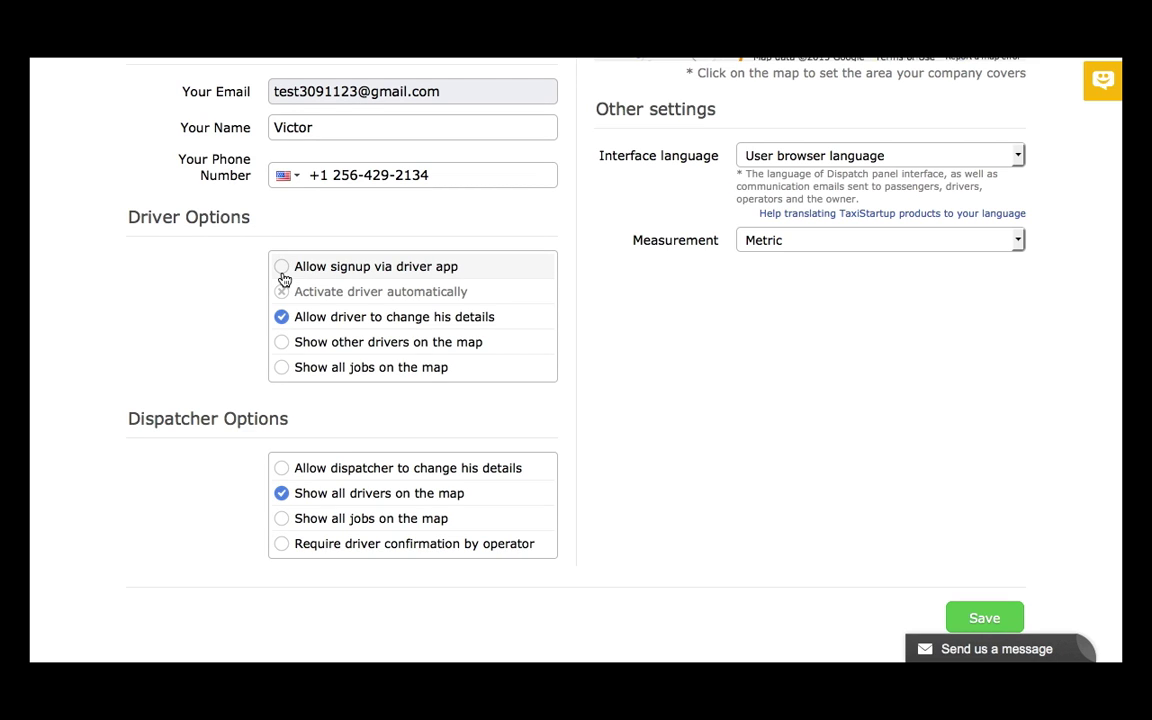
Tick driver self-signup and auto-activation, then switch self-signup back off
click(282, 268)
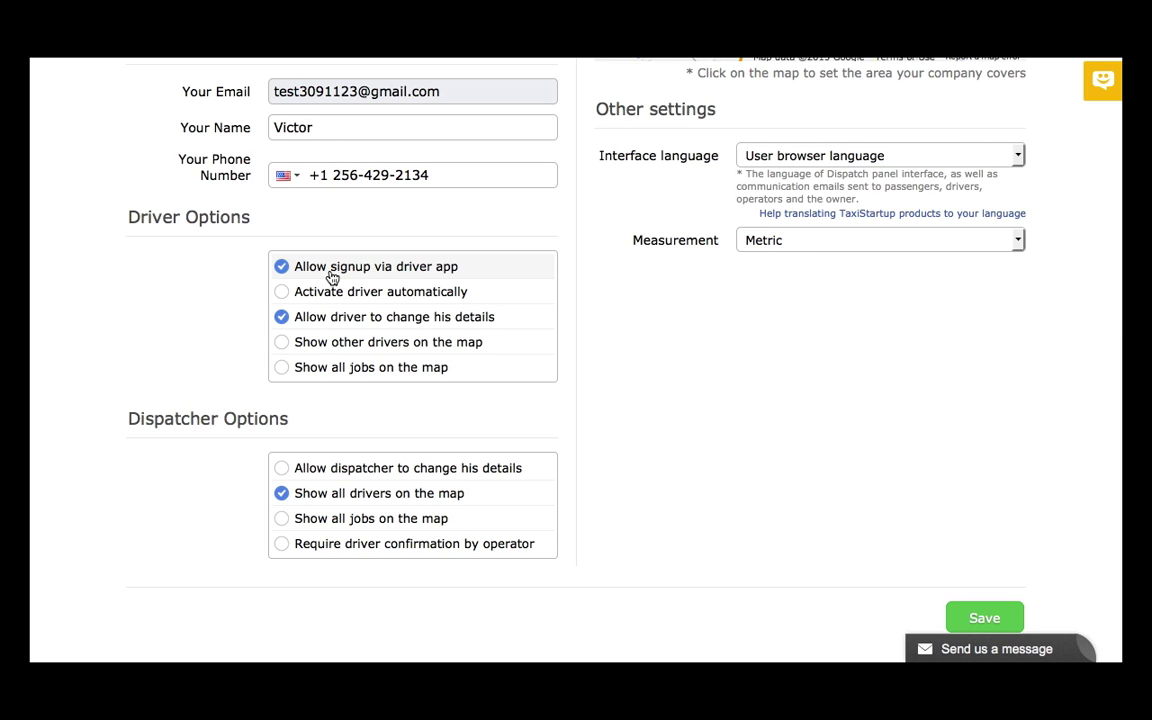
click(282, 293)
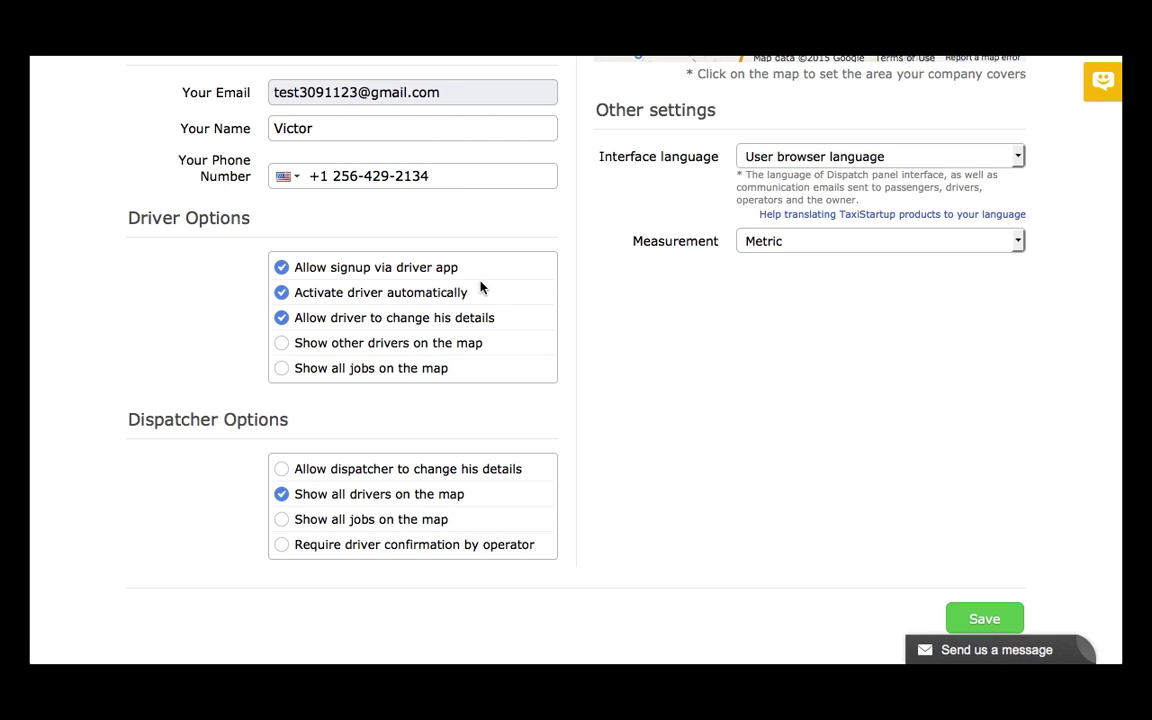
click(283, 268)
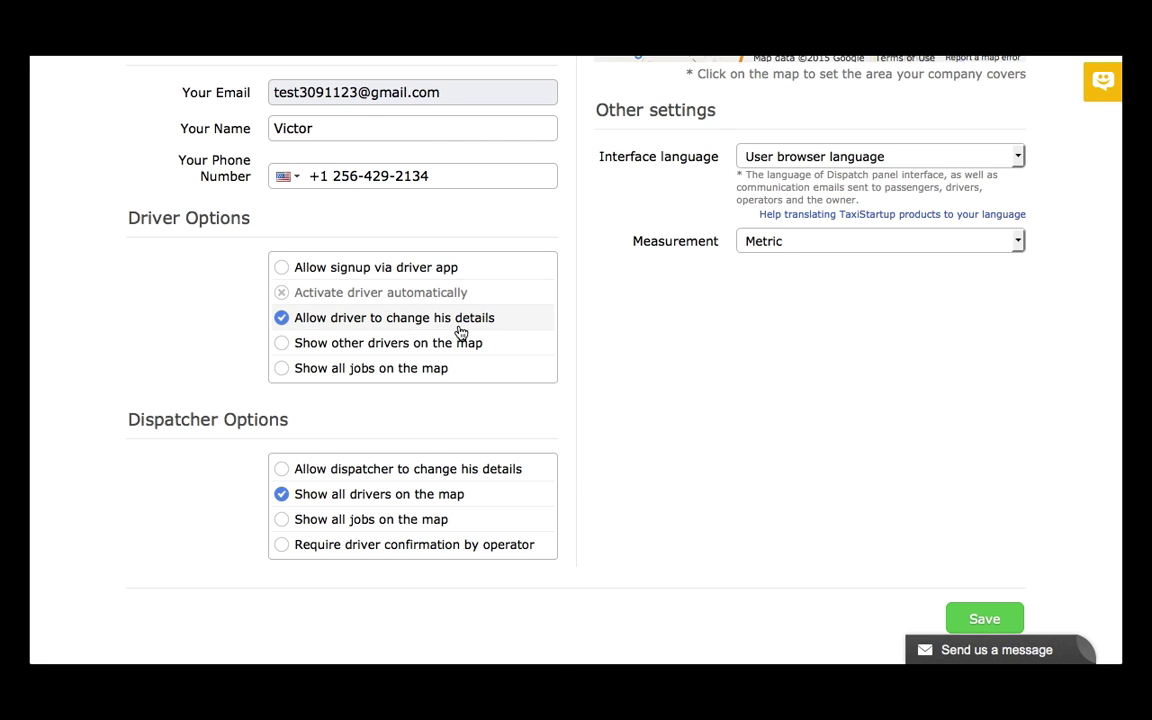
scroll(460, 332, up, 8)
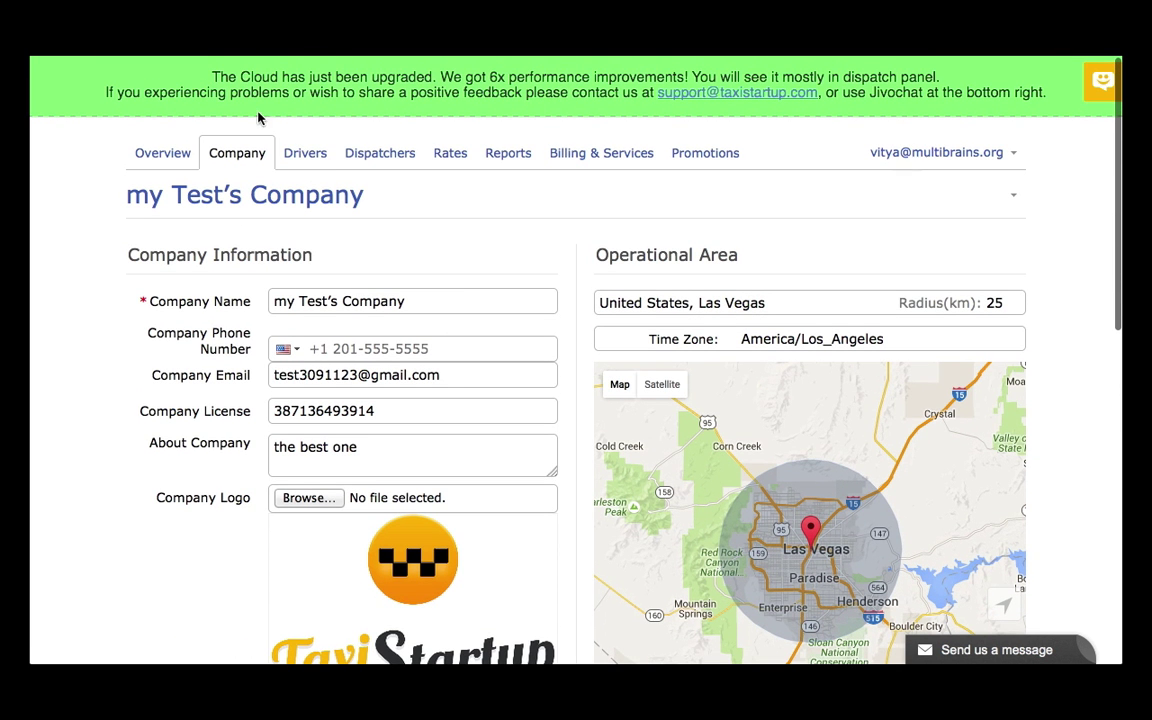
Start a new driver from the Drivers list and attach the car image as their photo
click(301, 158)
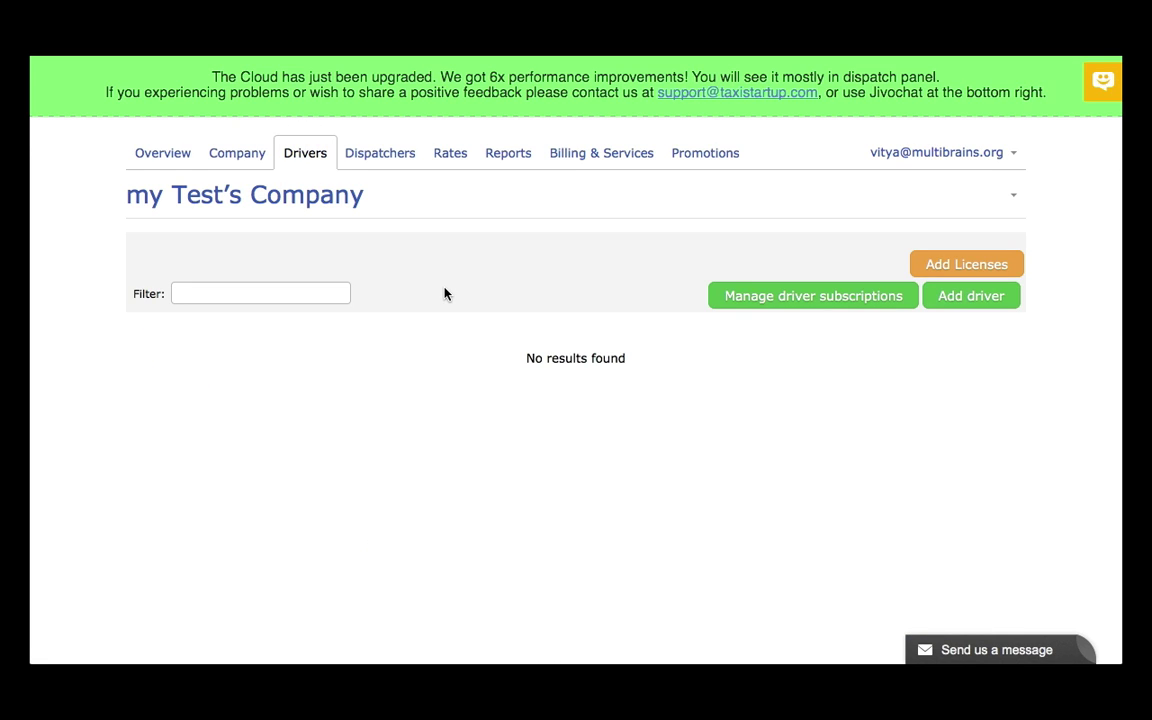
click(988, 300)
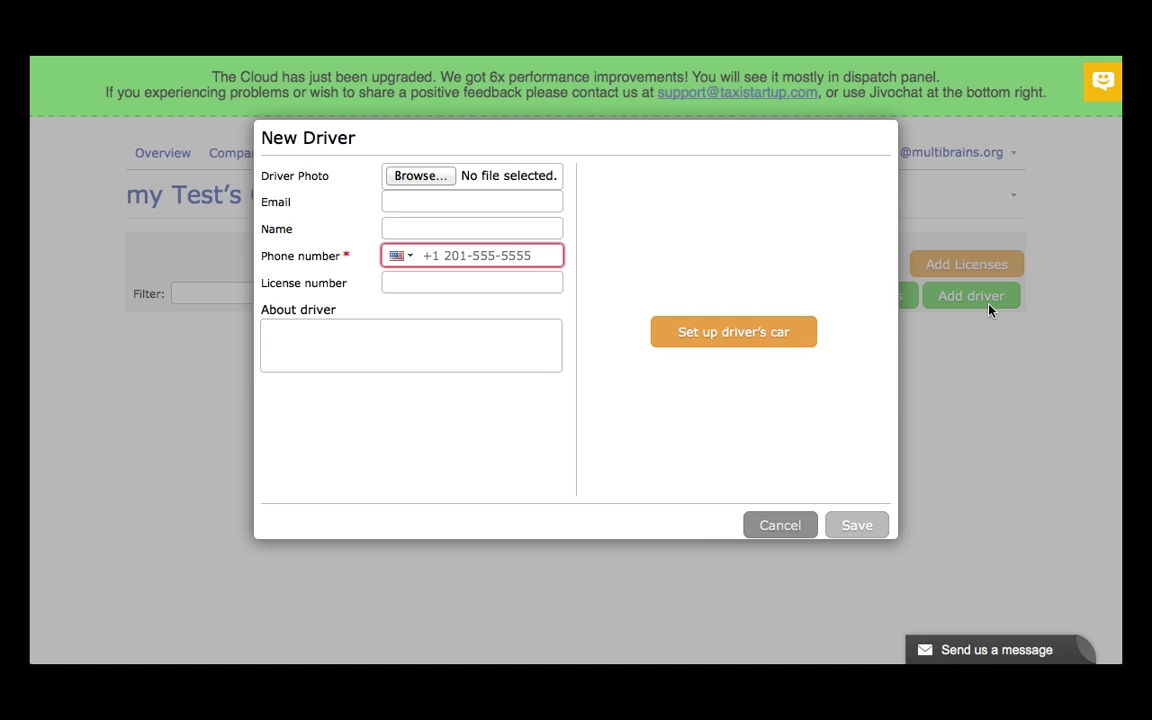
click(425, 178)
click(505, 129)
click(845, 421)
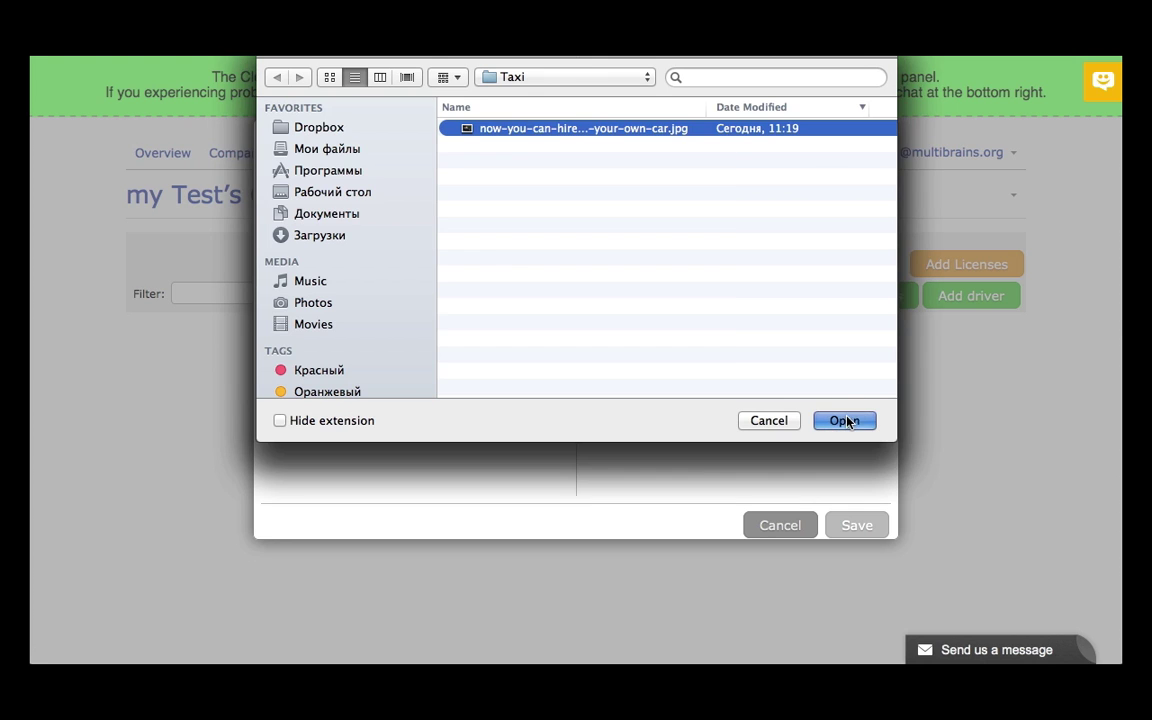
Paste the driver's e-mail, enter their full name, and paste their phone number
click(392, 197)
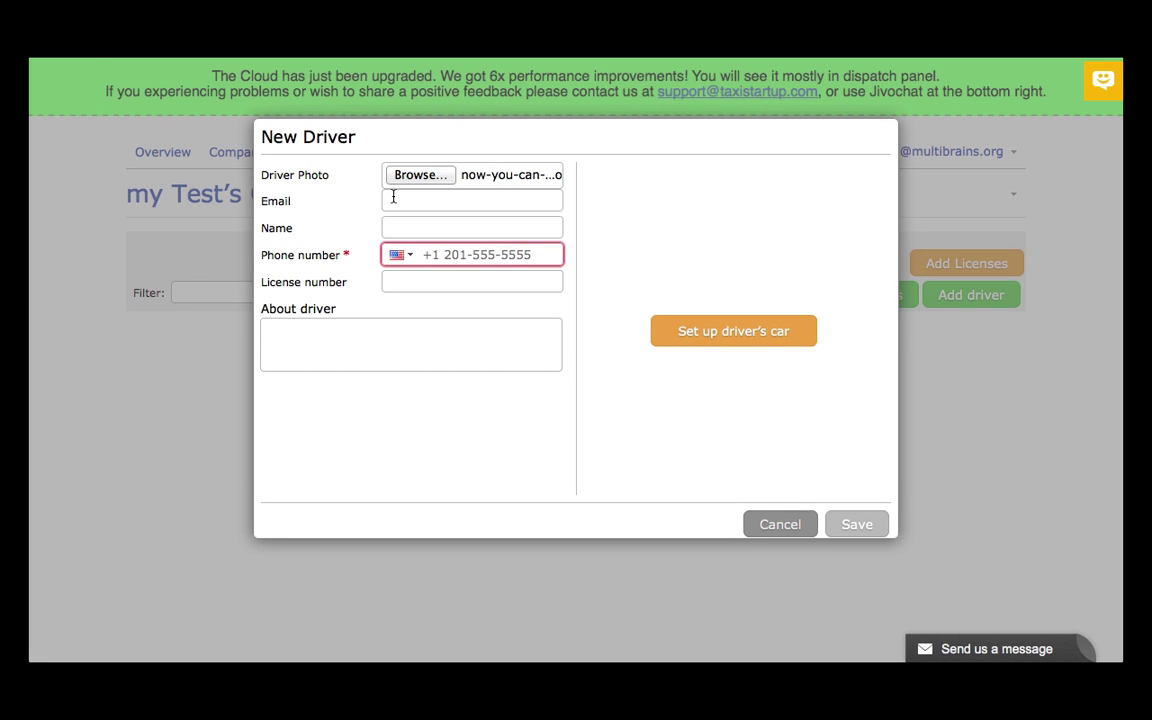
key(super+v)
click(406, 227)
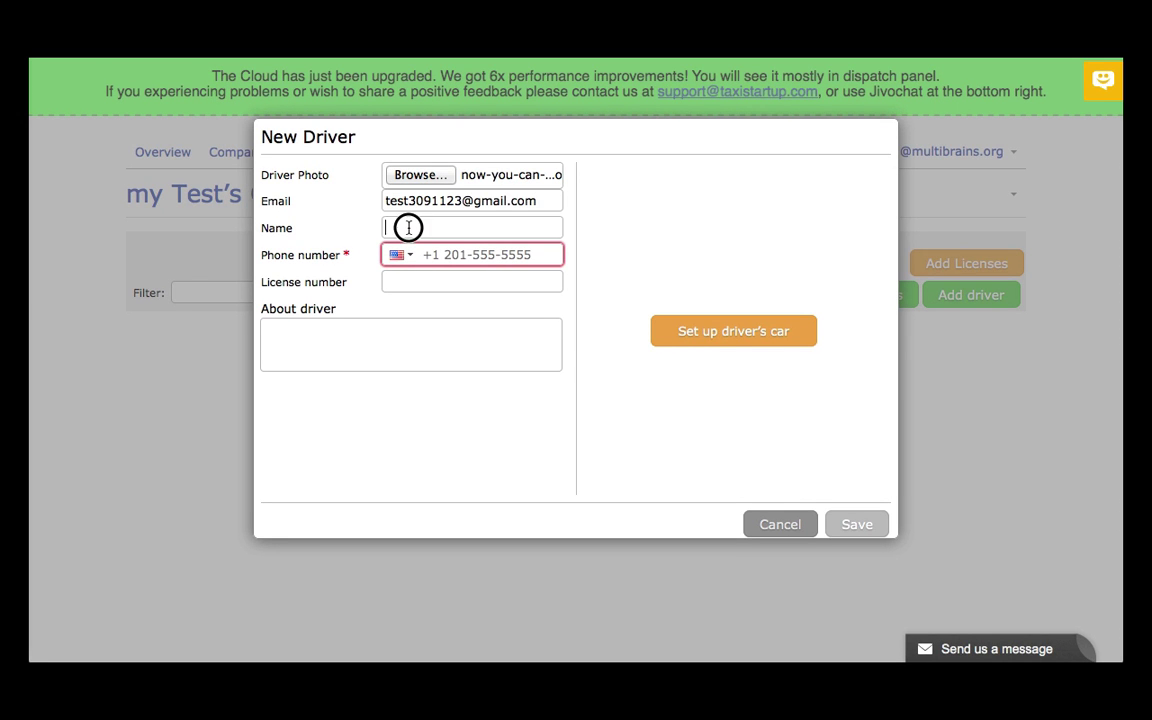
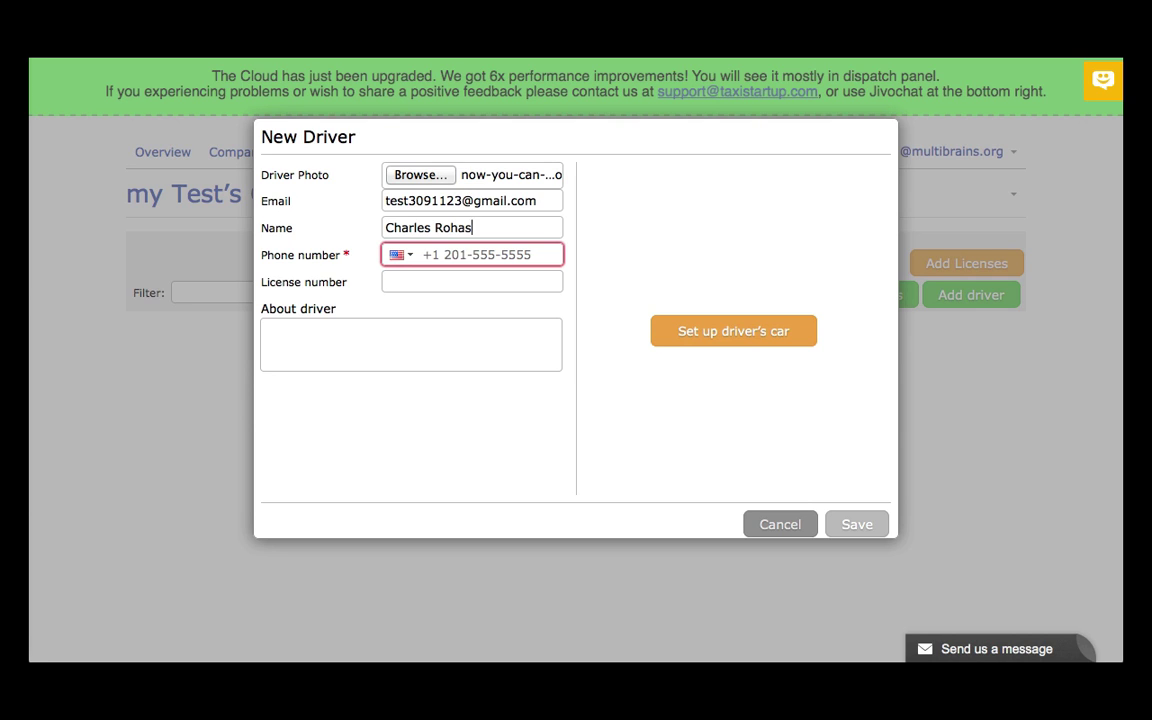
key(Tab)
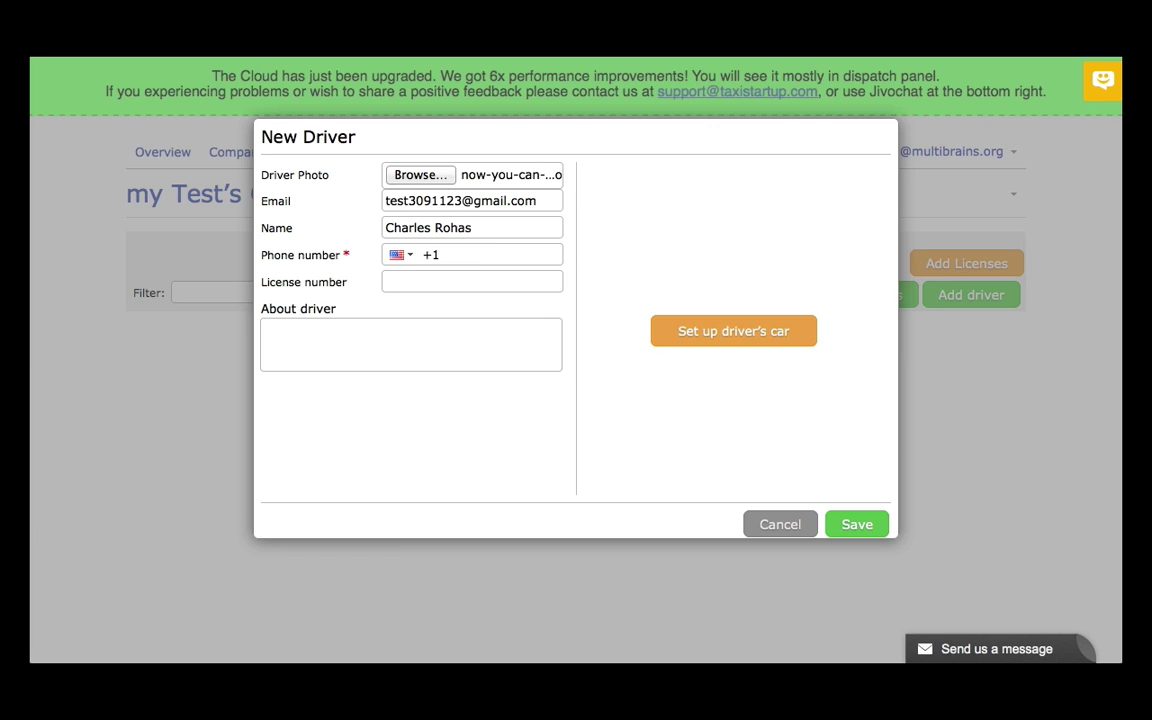
key(ctrl+v)
Enter the driver's licence number and the note '10 years of experience'
click(456, 286)
text(1)
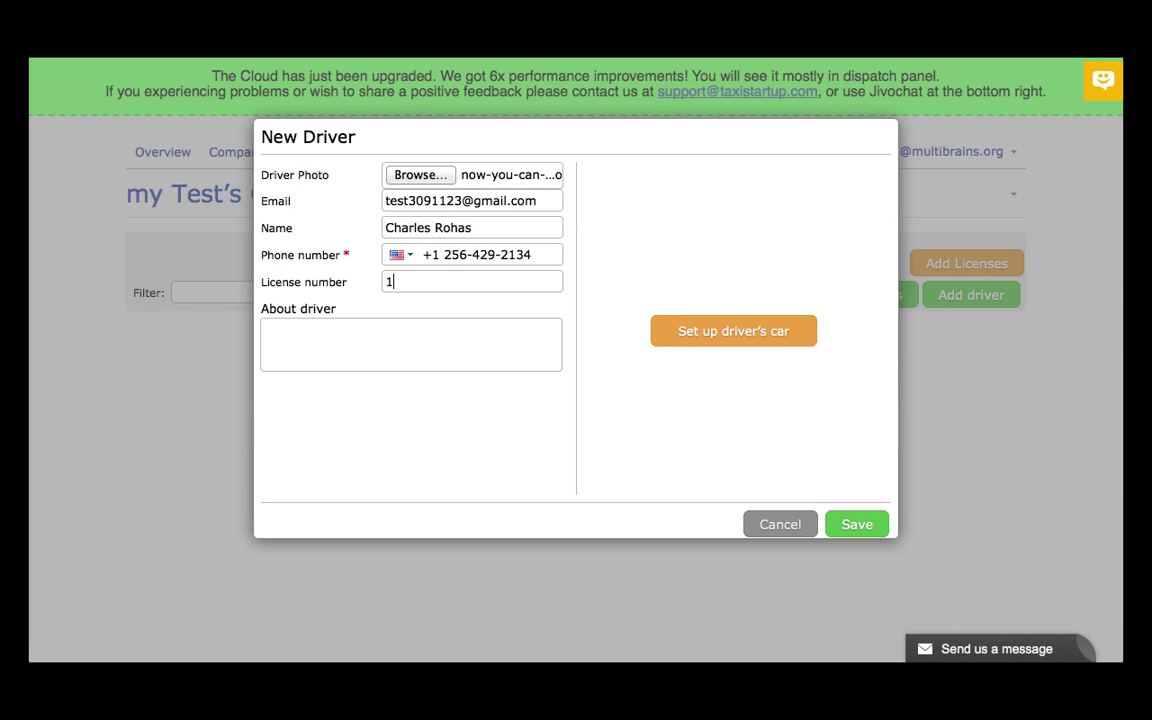
text(234jkk)
key(Tab)
text(10 years  of experience)
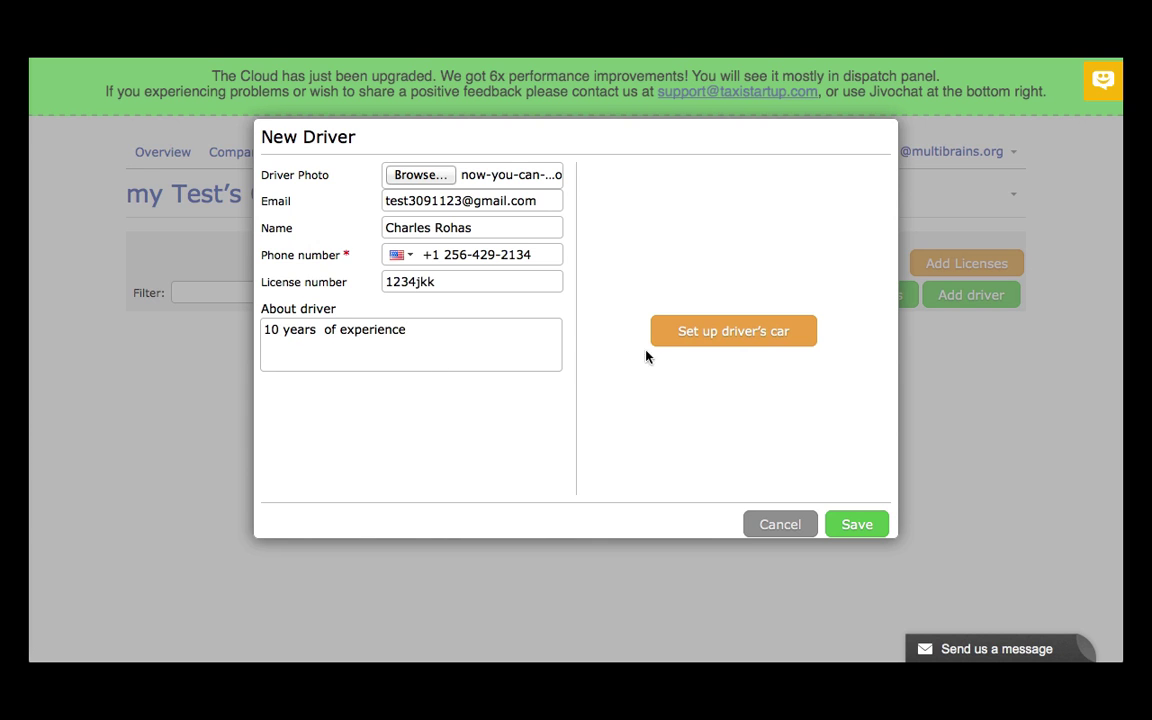
Enter the car details: BMW, Black, plate 1234, 4 passengers
click(732, 334)
click(787, 173)
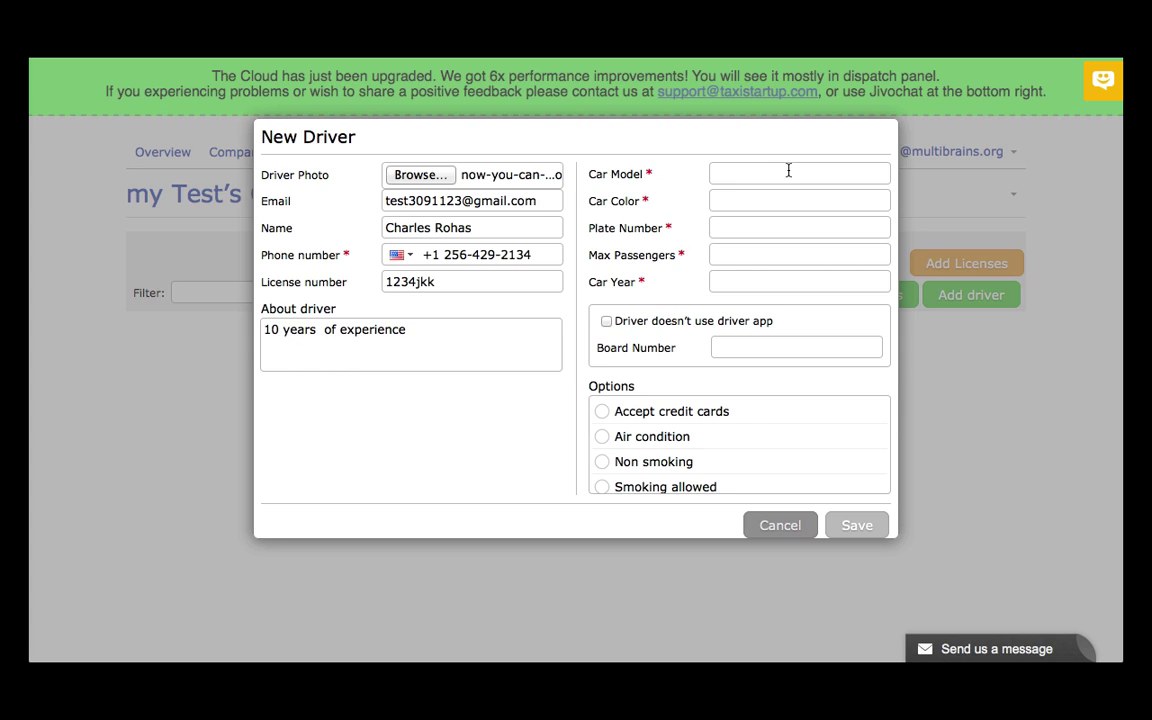
text(BMW)
click(792, 200)
text(Black)
click(779, 232)
text(1234)
click(734, 254)
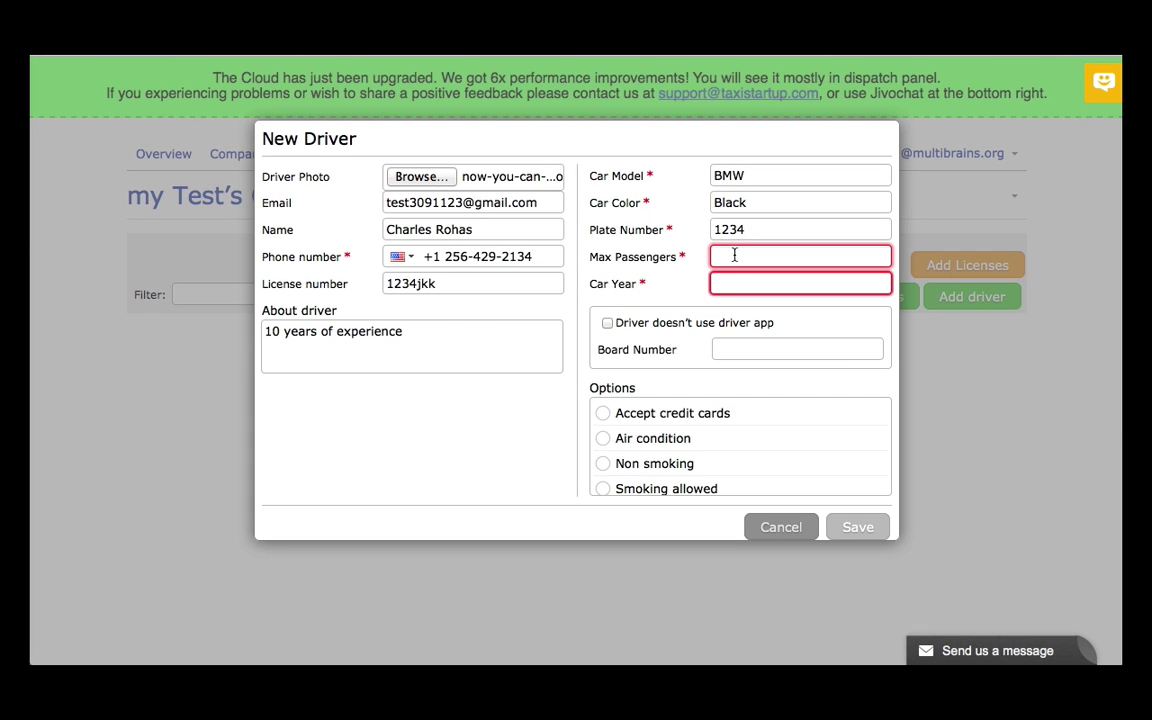
text(4)
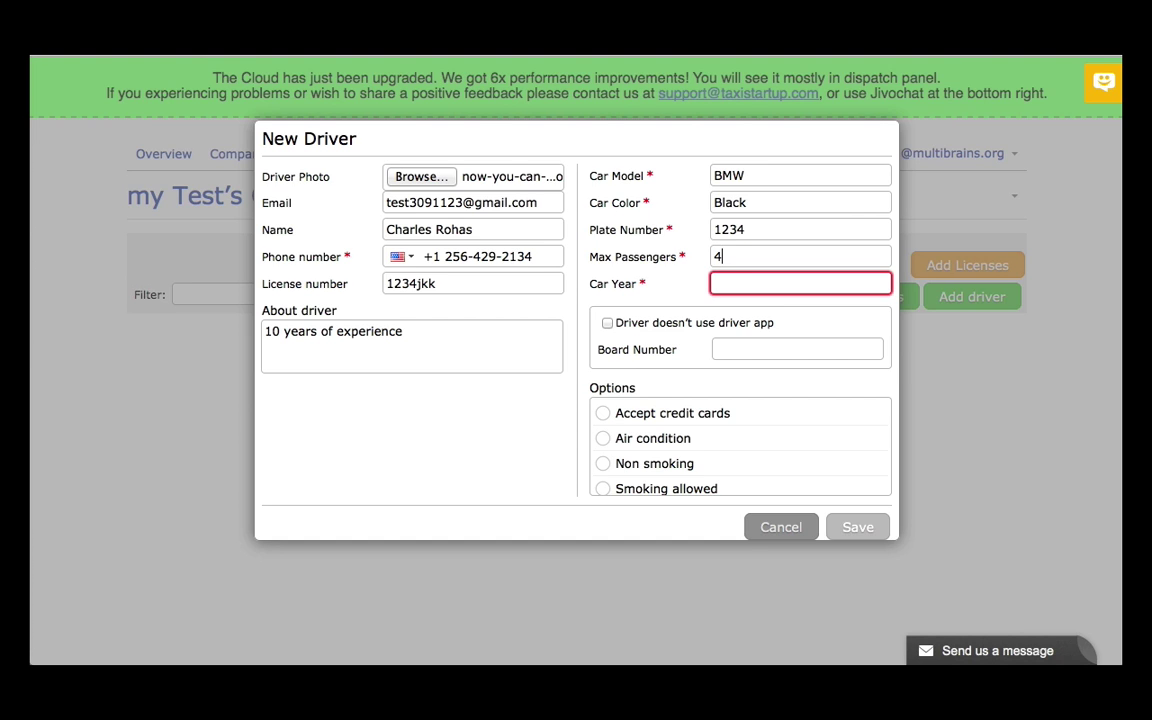
Set car year 2015 and board number 4, leaving 'Driver doesn't use driver app' unticked
click(741, 283)
text(2015)
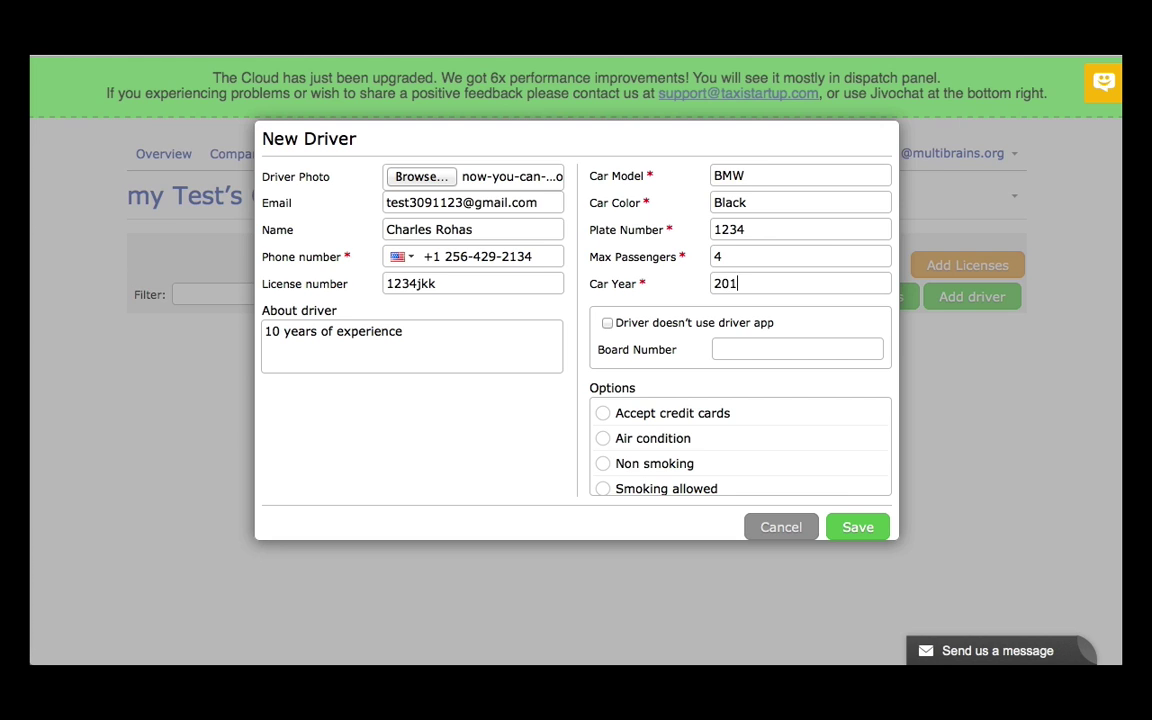
click(607, 323)
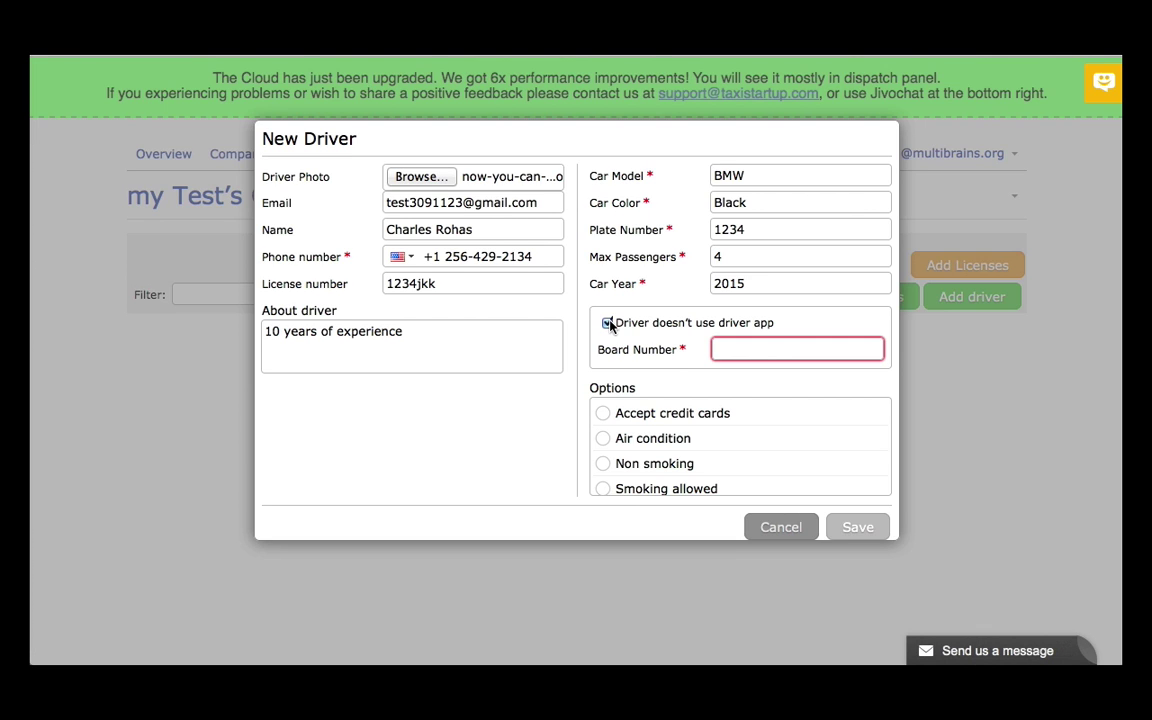
click(748, 345)
text(4)
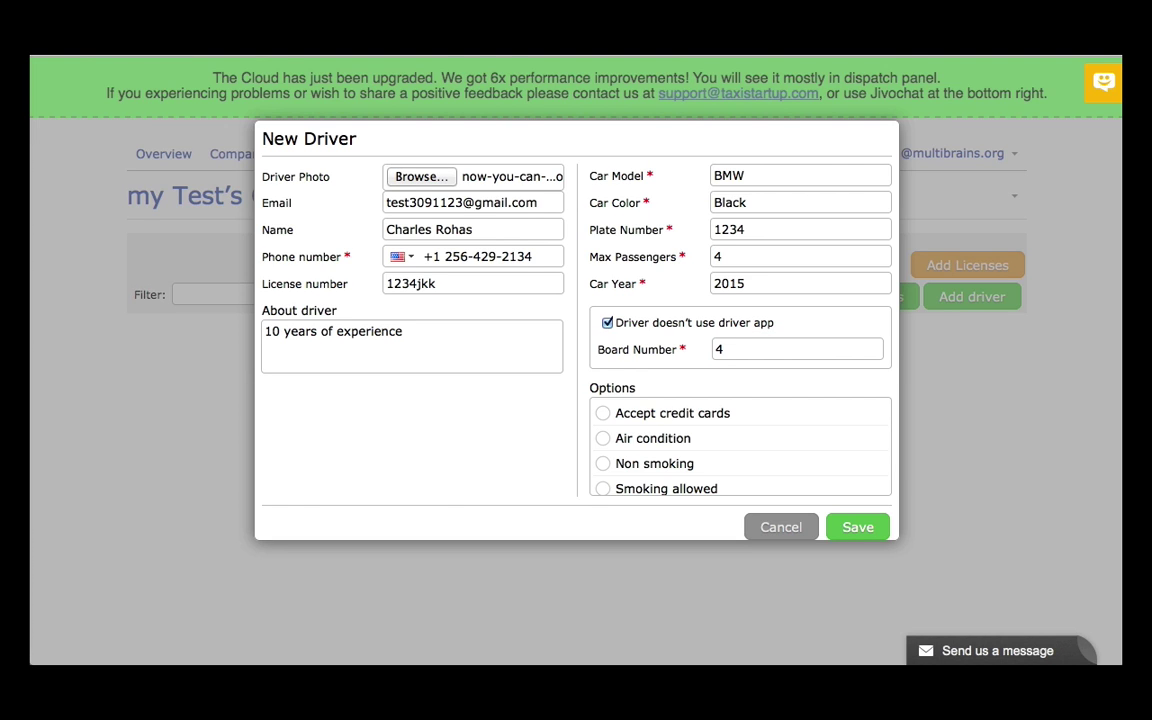
click(607, 324)
Clear the board number field
click(730, 350)
key(BackSpace)
scroll(779, 478, down, 1)
scroll(783, 478, down, 2)
scroll(779, 476, up, 3)
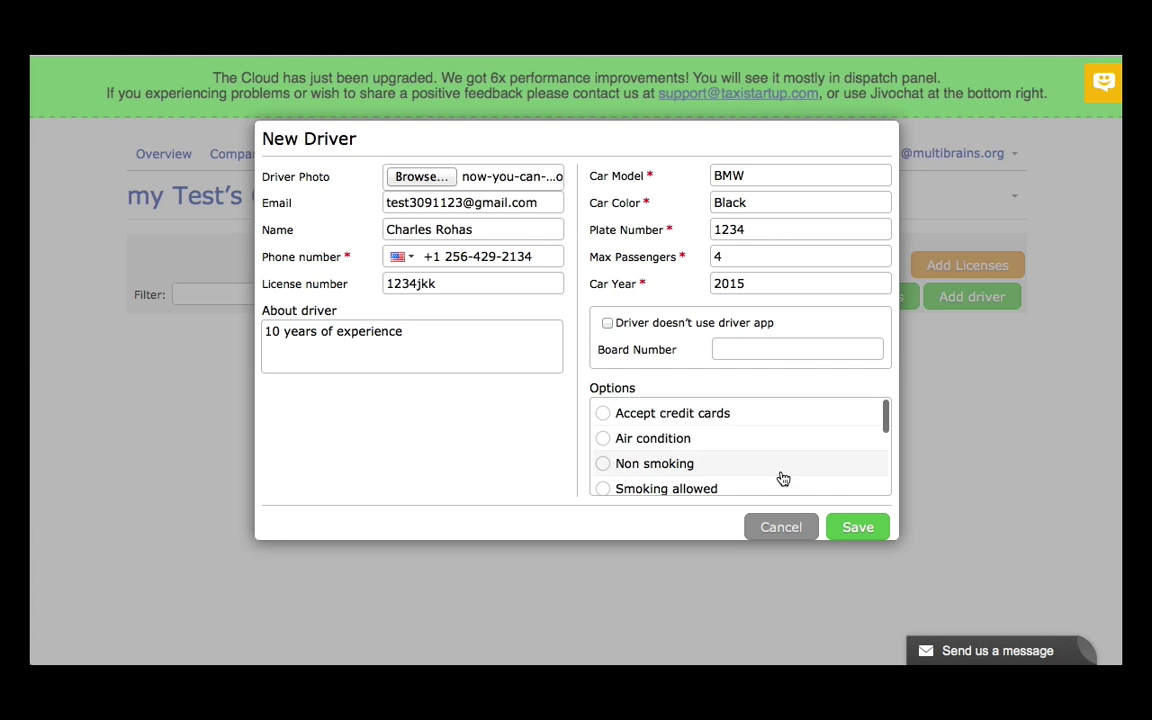
Tick the Air condition and Non smoking driver options
click(604, 440)
scroll(834, 447, down, 1)
scroll(832, 447, down, 1)
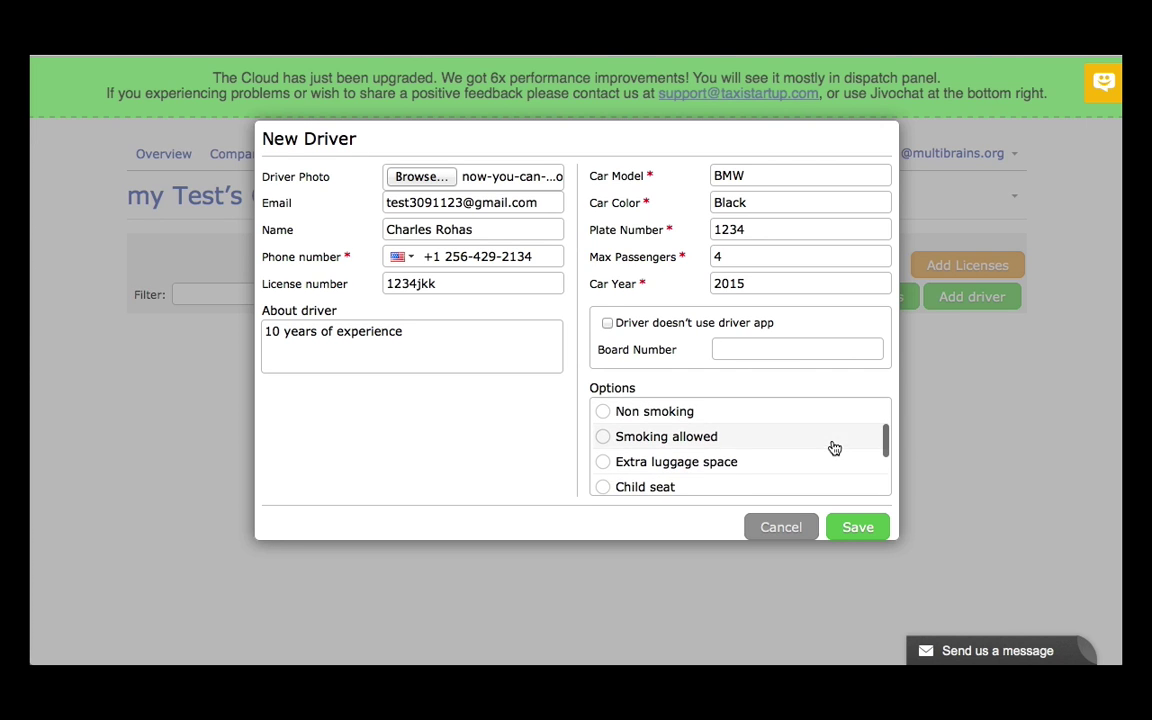
click(603, 414)
scroll(789, 452, up, 2)
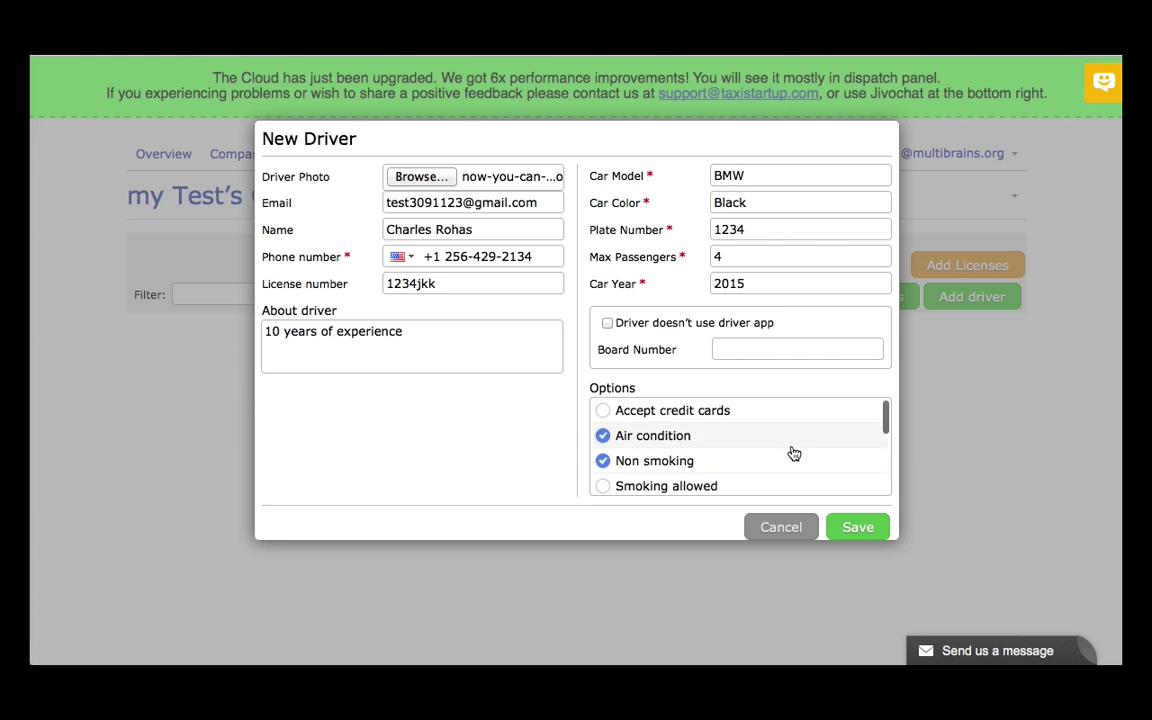
scroll(789, 452, down, 3)
scroll(793, 453, up, 3)
scroll(793, 453, up, 1)
scroll(792, 453, down, 1)
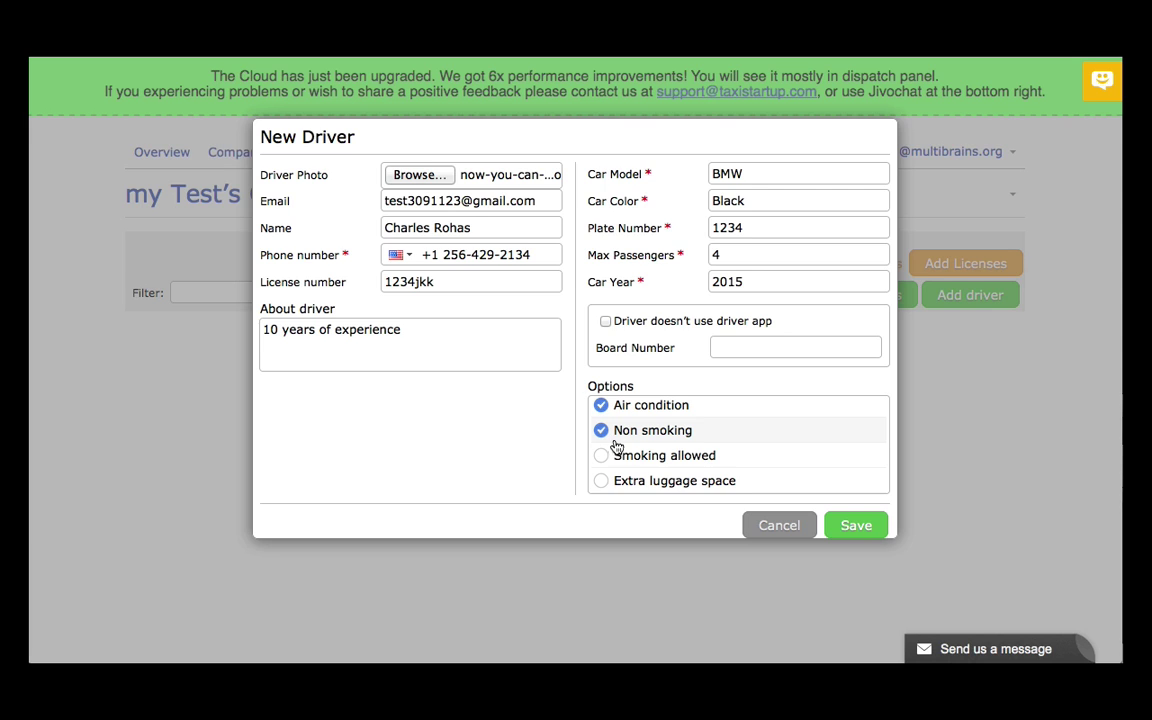
scroll(714, 449, down, 2)
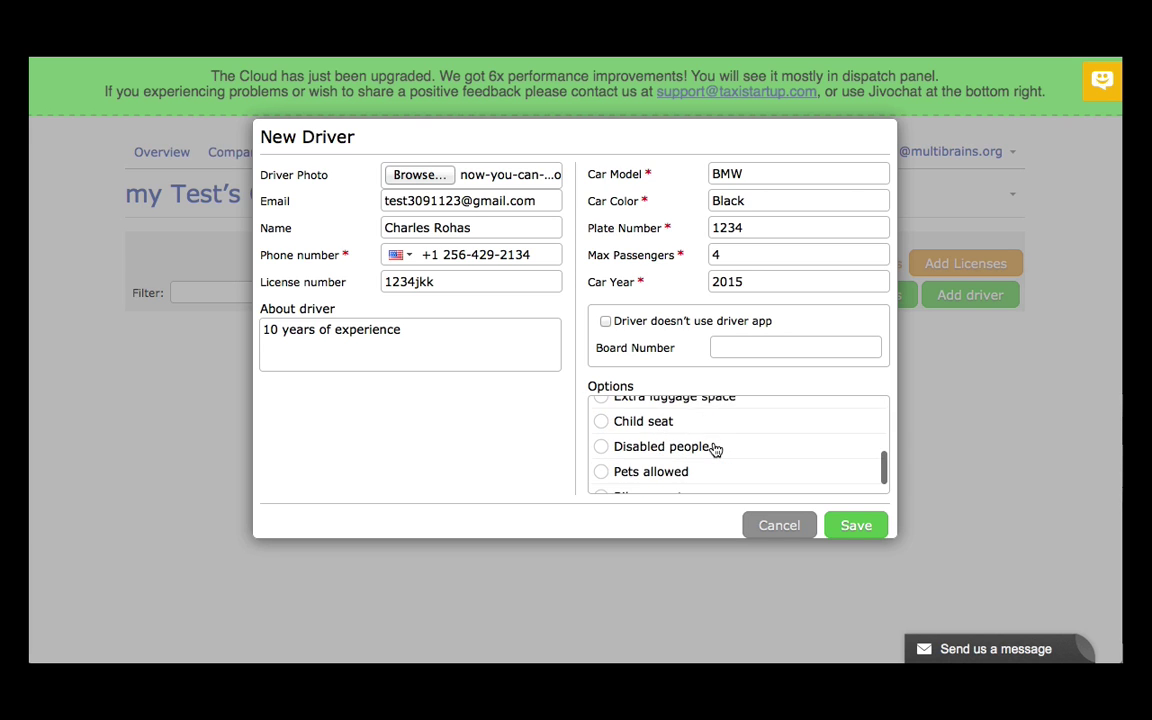
scroll(712, 449, up, 5)
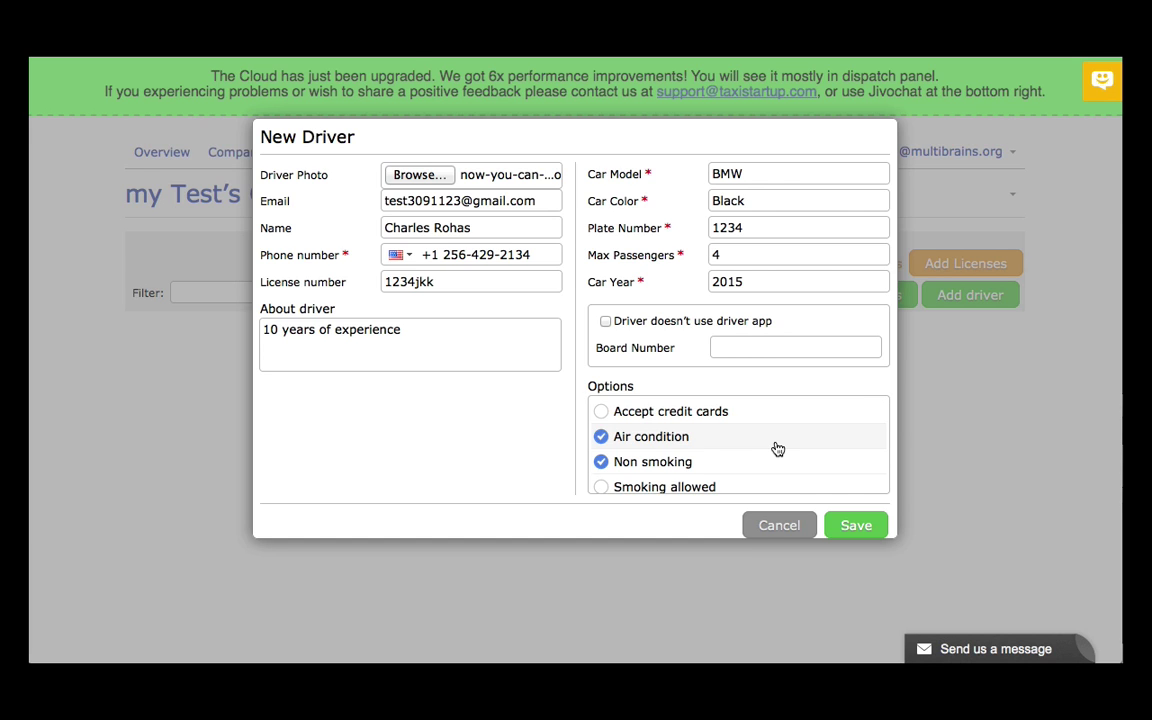
Save the new driver and expand their row in the Drivers list
click(849, 530)
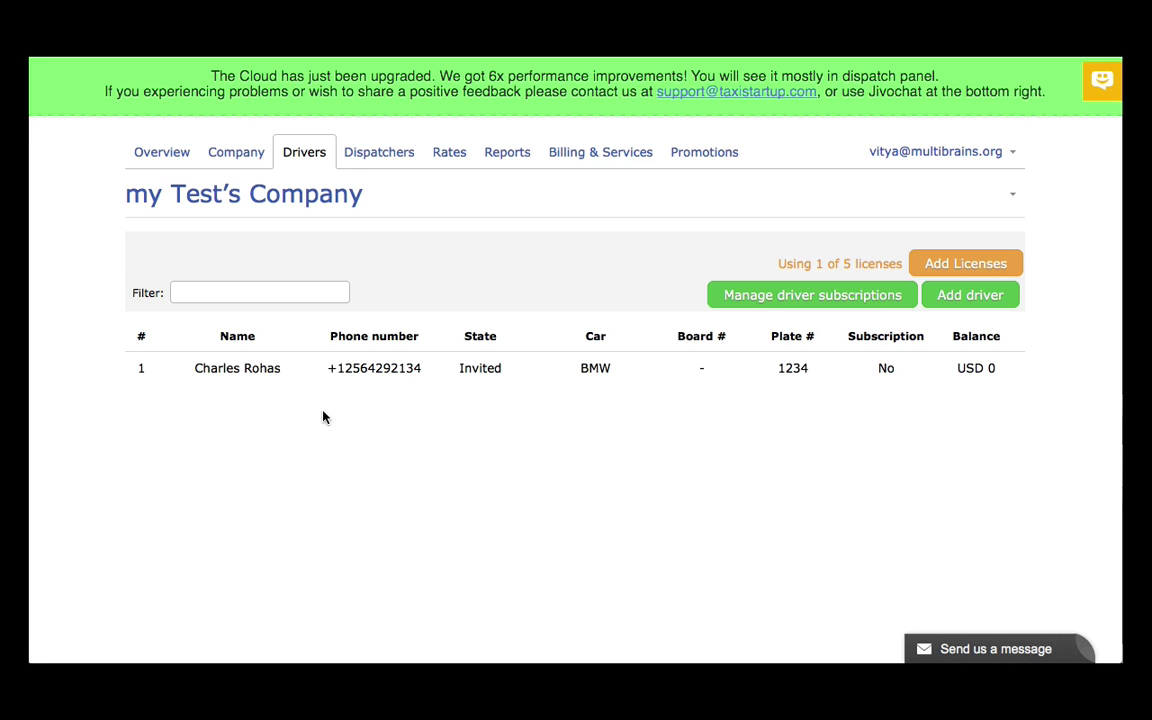
click(305, 376)
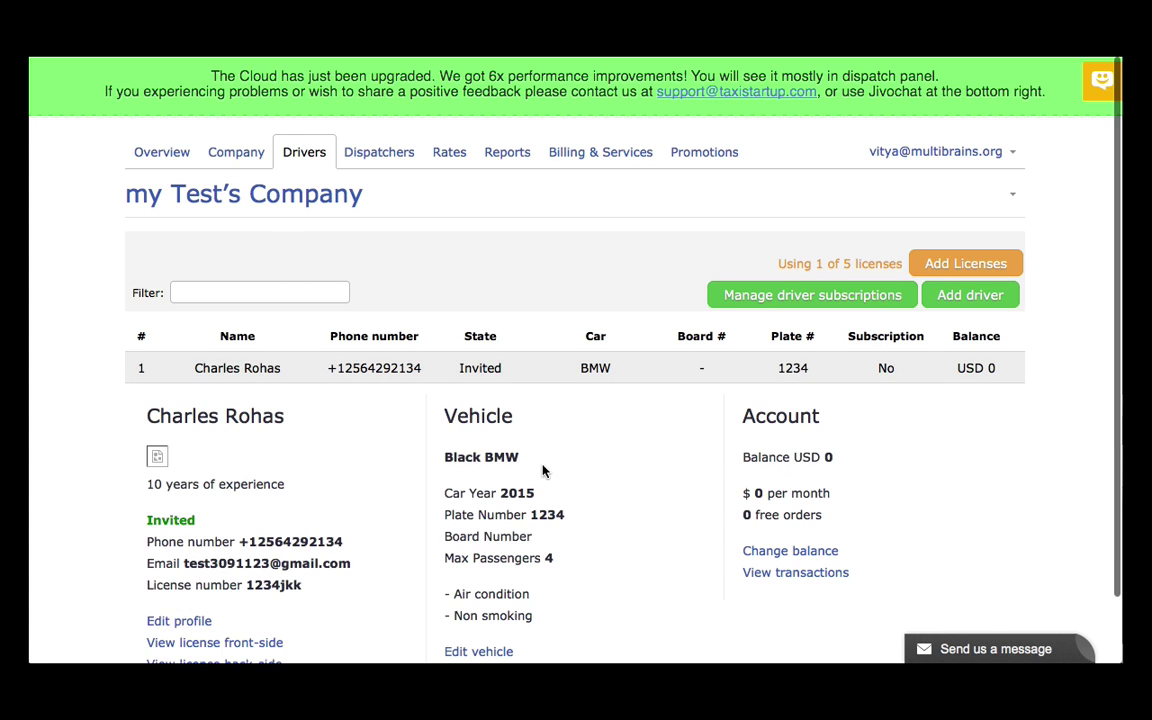
scroll(542, 470, down, 3)
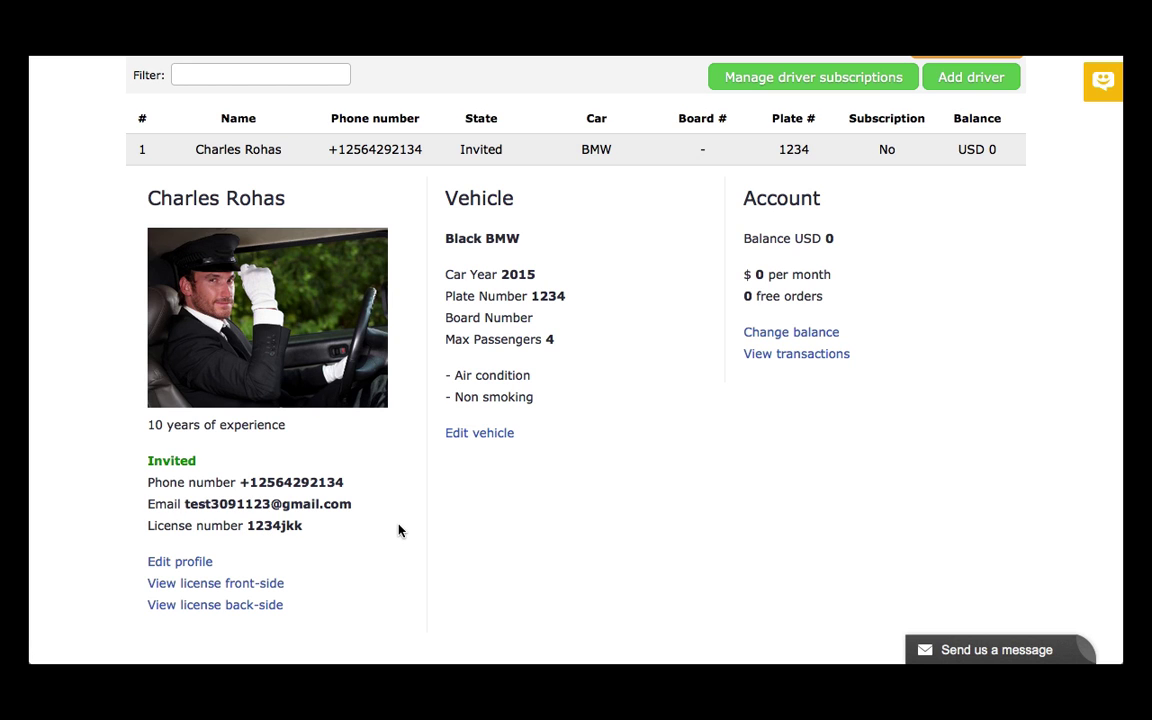
Review the driver's photo and vehicle details, then bring up the vehicle edit form
scroll(398, 530, up, 2)
scroll(398, 530, up, 1)
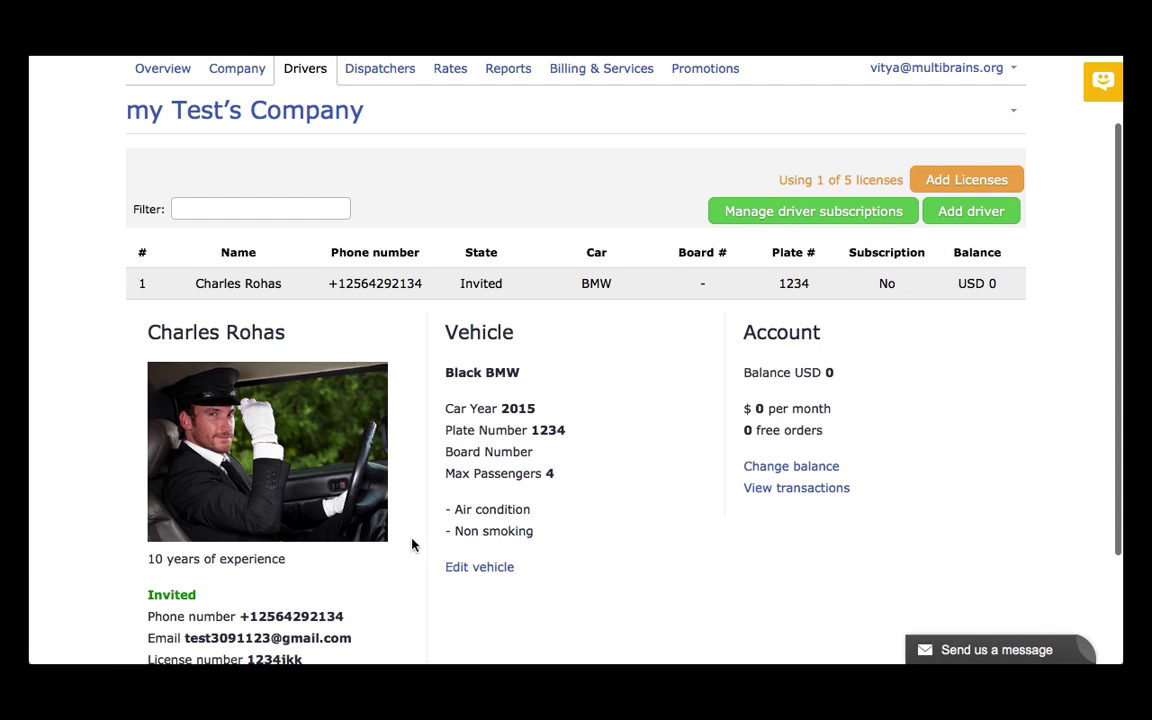
click(468, 568)
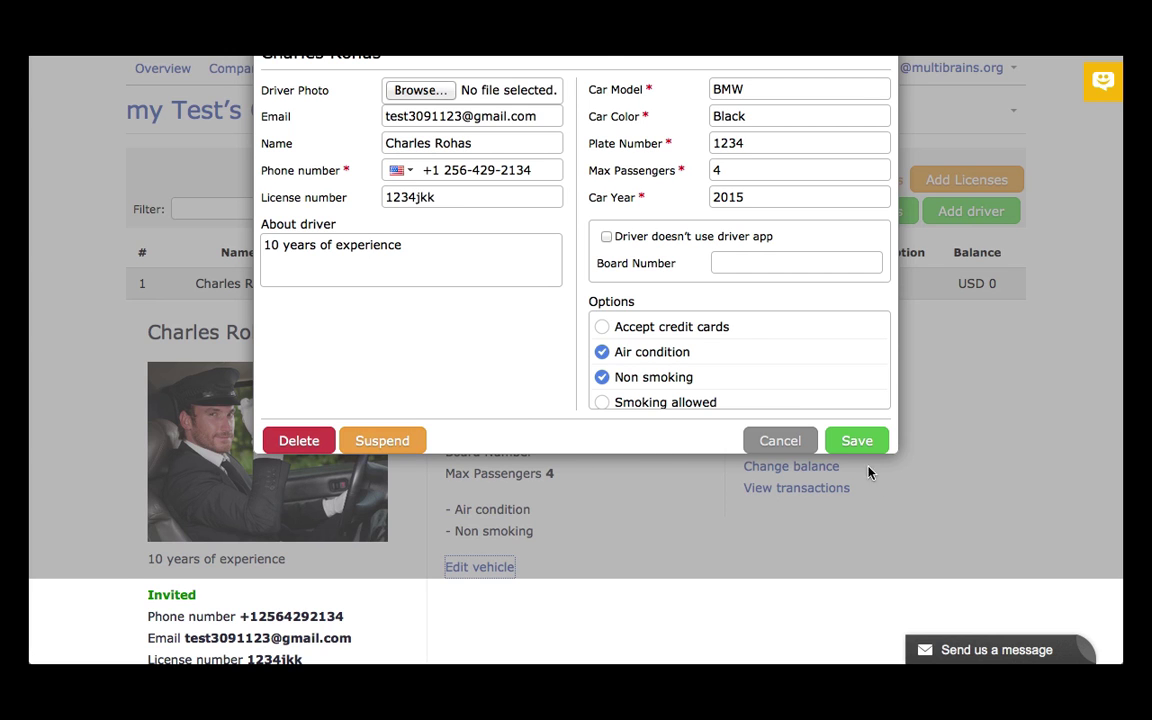
Cancel the vehicle edit form and collapse the driver's details row
click(785, 441)
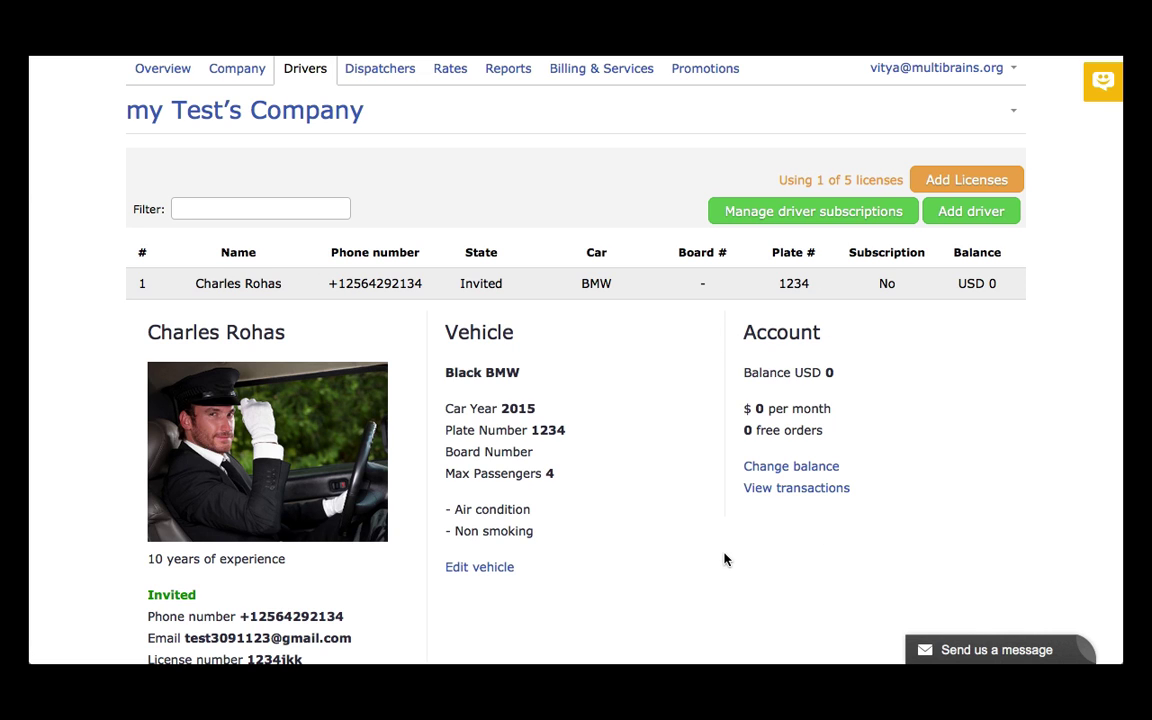
scroll(724, 559, down, 3)
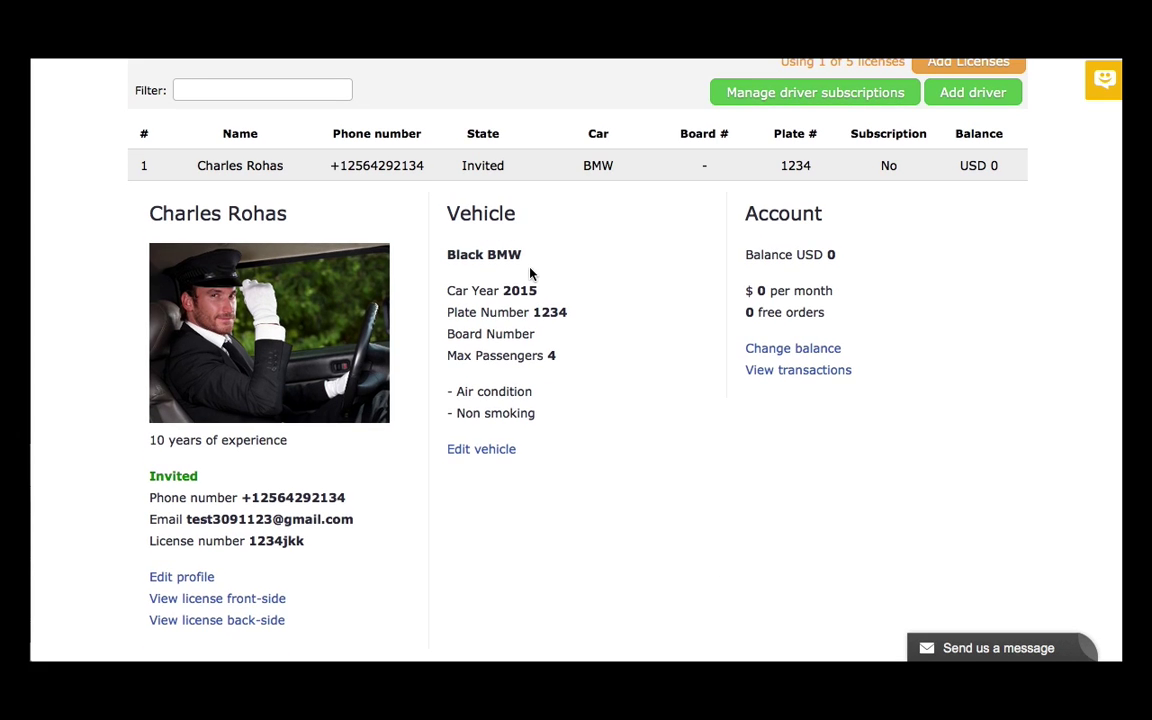
click(444, 168)
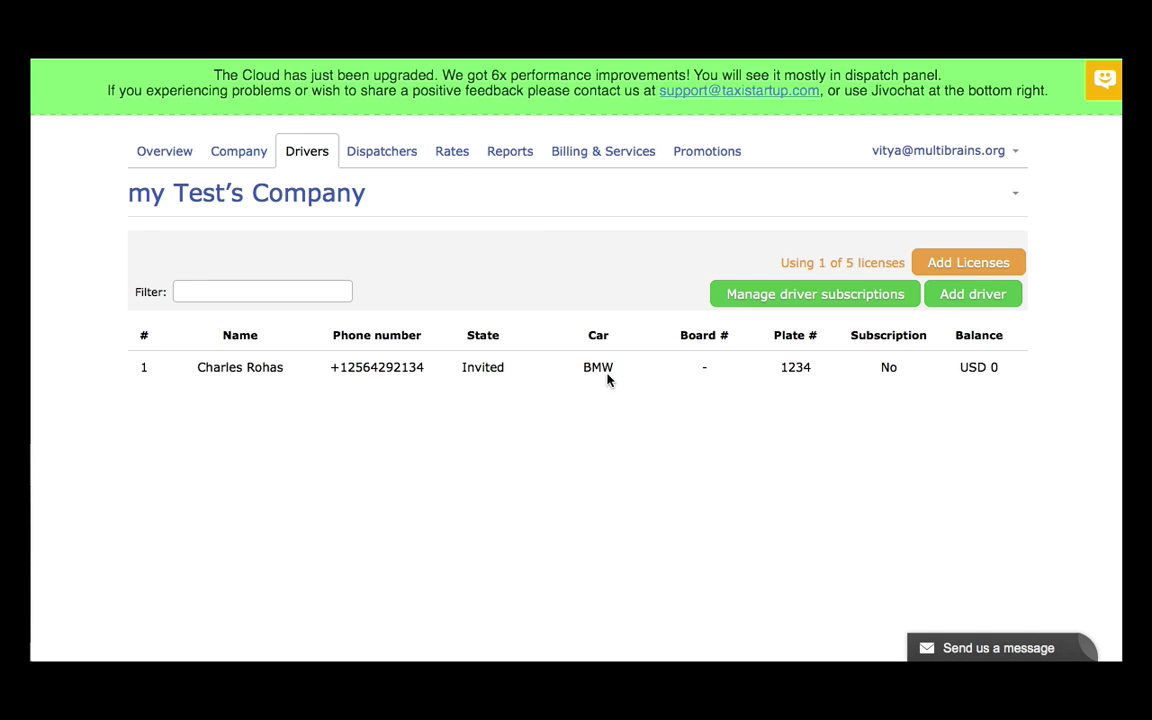